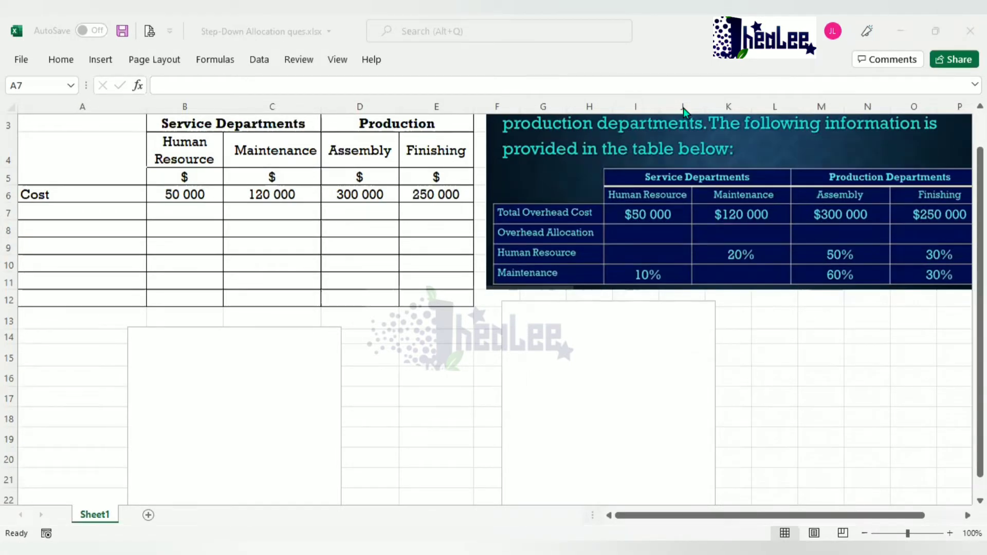
Label cell A7, below Cost, as "Allocation of Human Resource".
{"action": "left_click", "coordinate": [68, 210]}
{"action": "type", "text": "Alloac"}
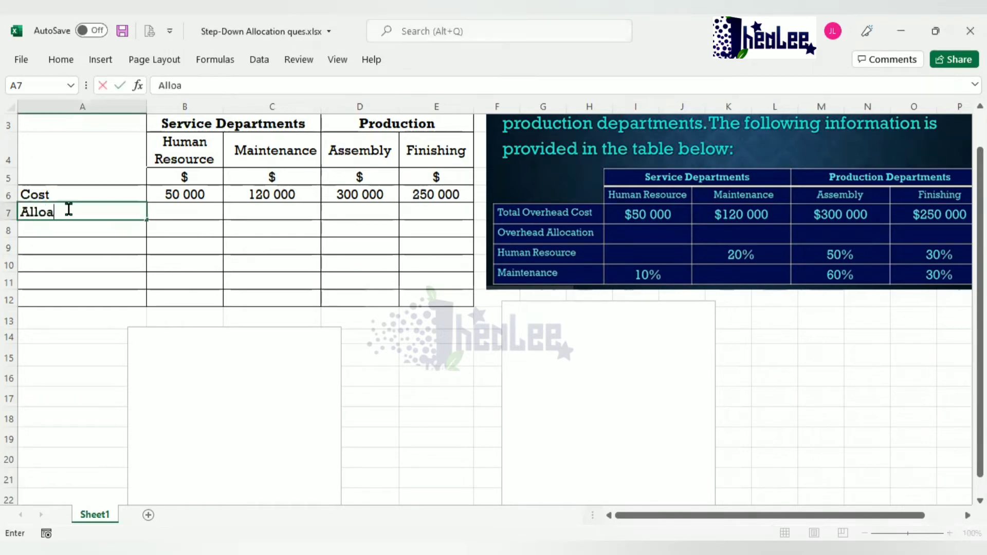
{"action": "key", "text": "BackSpace"}
{"action": "key", "text": "BackSpace"}
{"action": "type", "text": "cation o"}
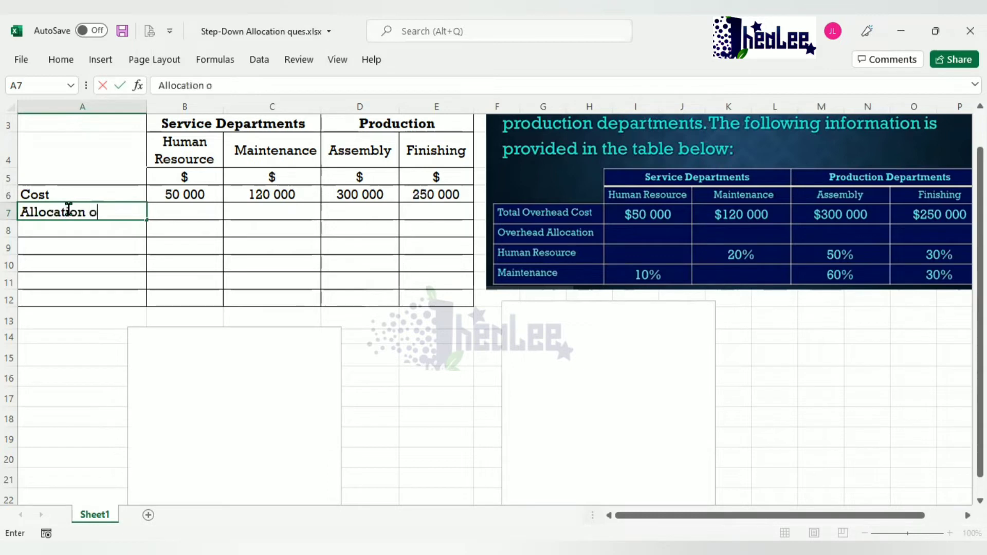
{"action": "type", "text": "f Human "}
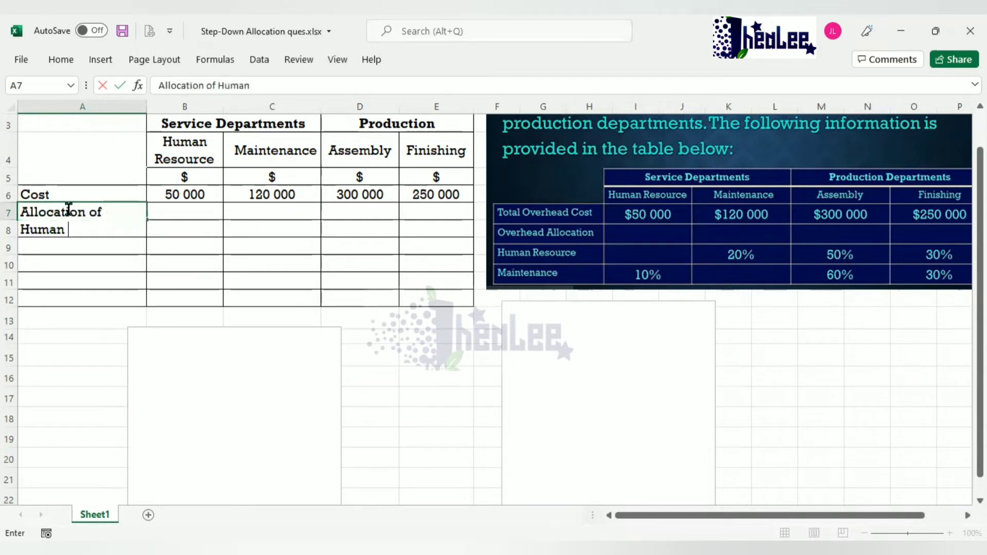
{"action": "type", "text": "Resource"}
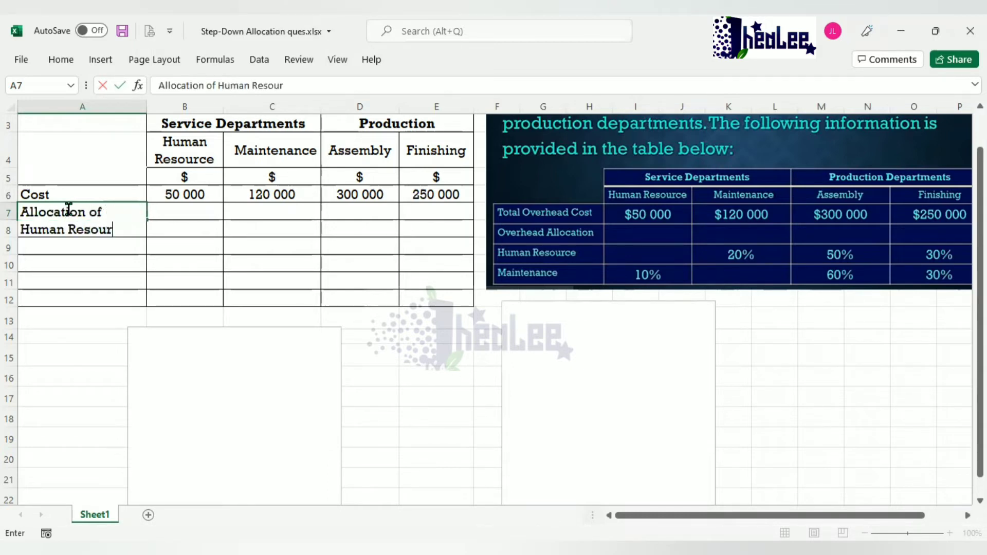
Enter (50 000) in B7 as the Human Resource deduction and remove the blank box covering the workings below the question.
{"action": "left_click", "coordinate": [187, 212]}
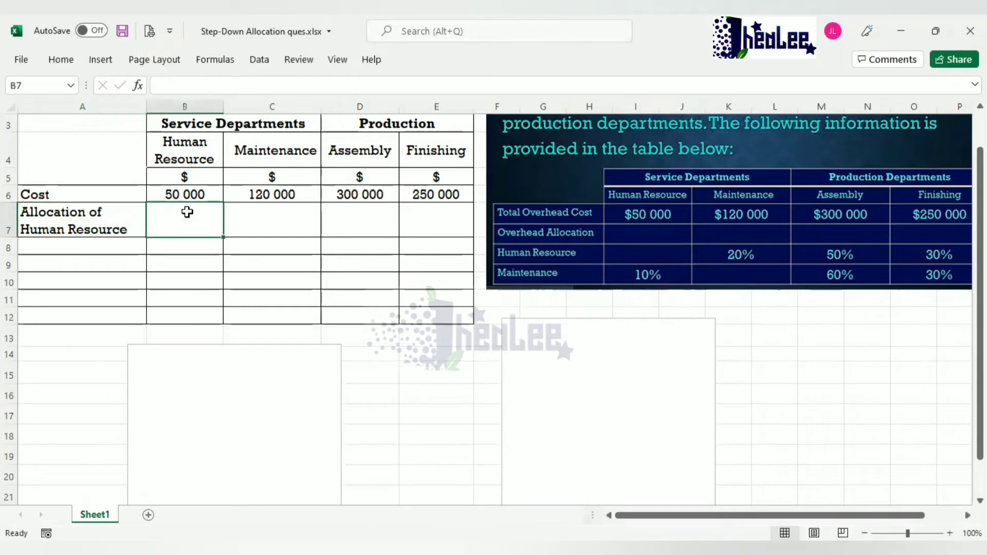
{"action": "type", "text": "(50 00"}
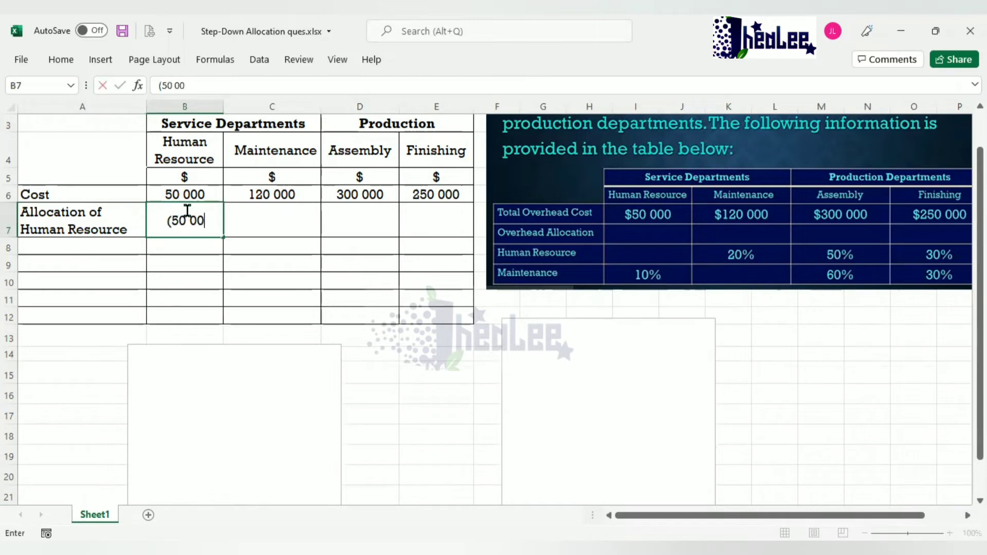
{"action": "type", "text": "0"}
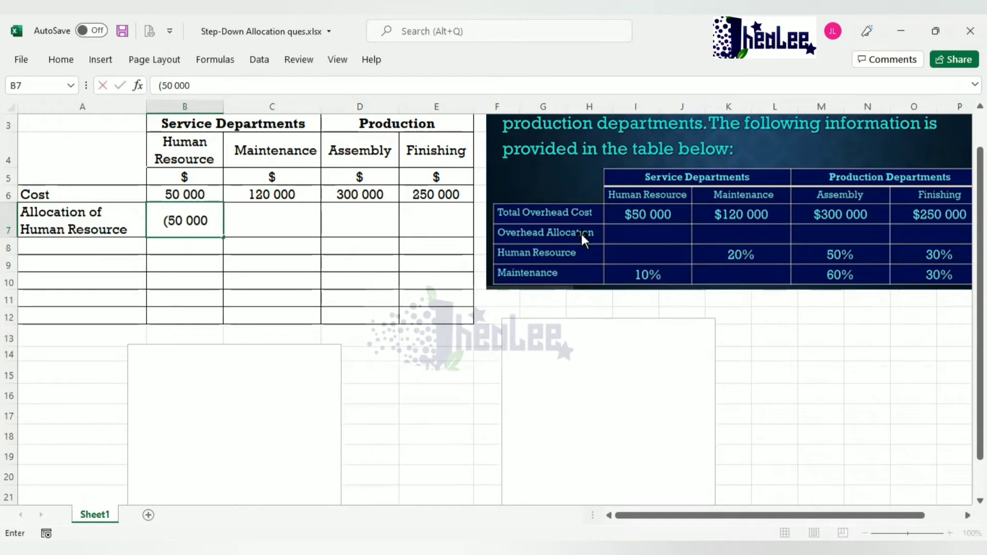
{"action": "type", "text": ")"}
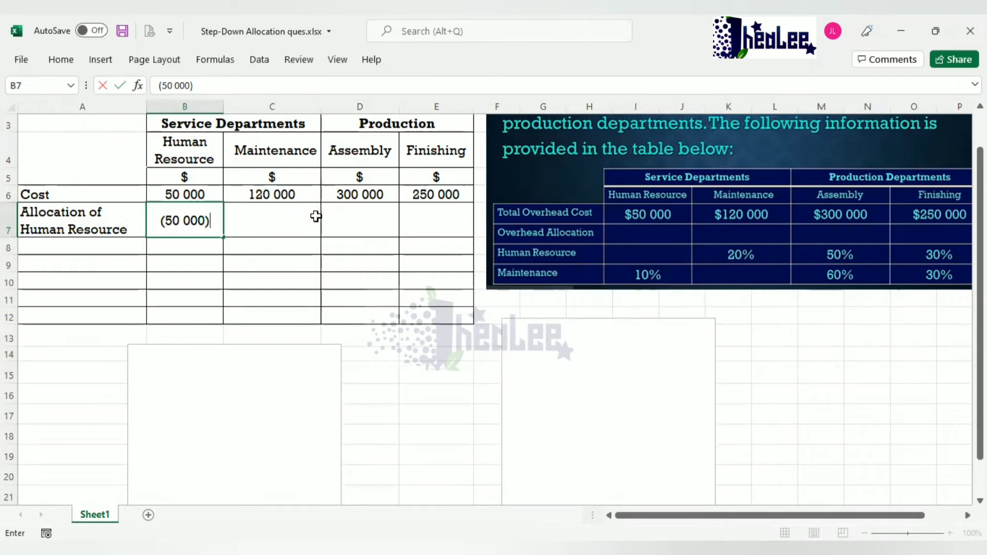
{"action": "left_click", "coordinate": [671, 335]}
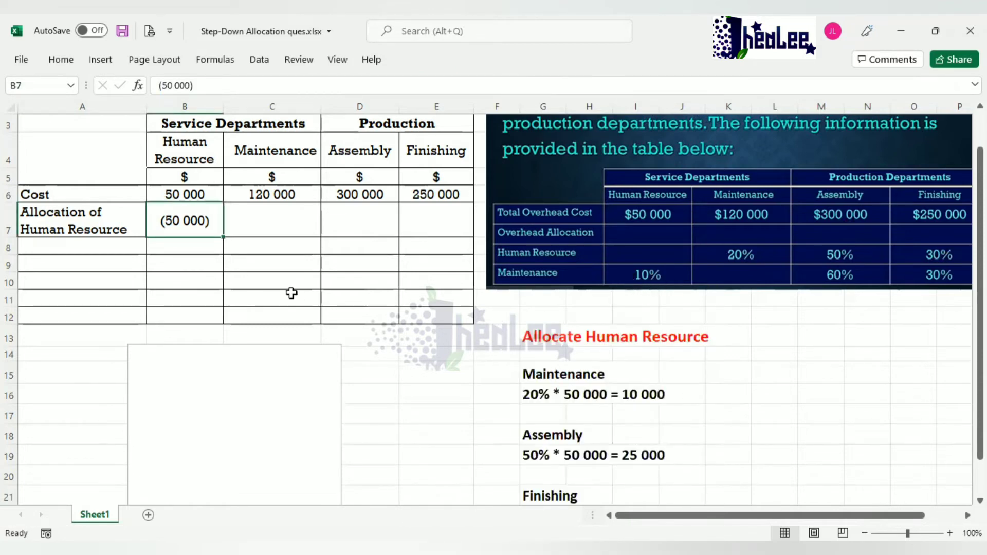
Fill in the Human Resource allocation row with 10 000 for Maintenance, 25 000 for Assembly and 15 000 for Finishing.
{"action": "left_click", "coordinate": [278, 219]}
{"action": "type", "text": "10 000"}
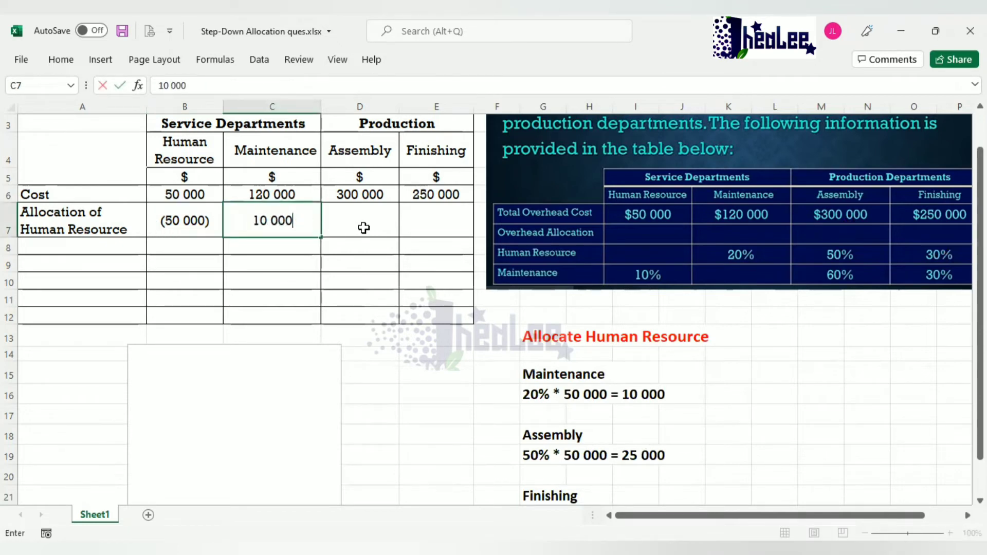
{"action": "left_click", "coordinate": [362, 228]}
{"action": "type", "text": "2"}
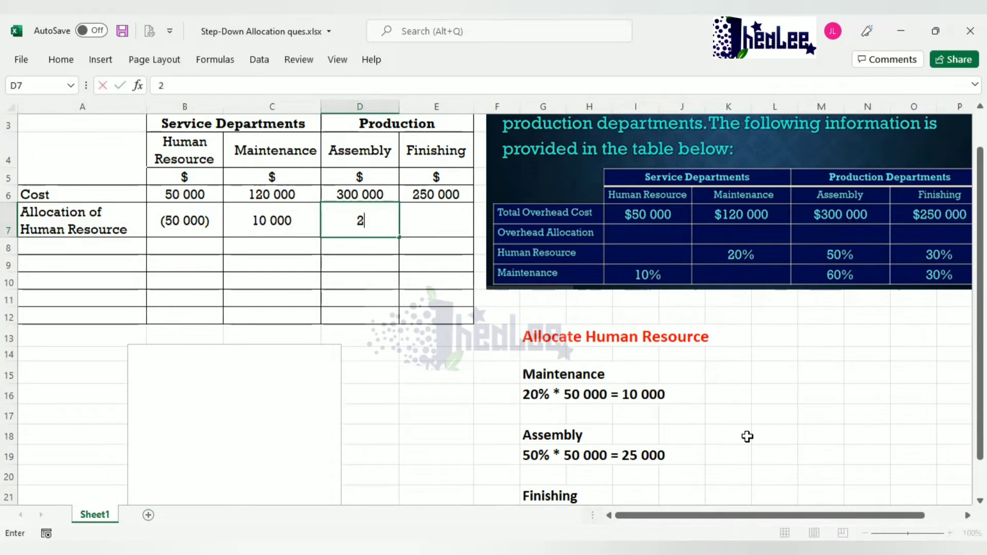
{"action": "type", "text": "5 000"}
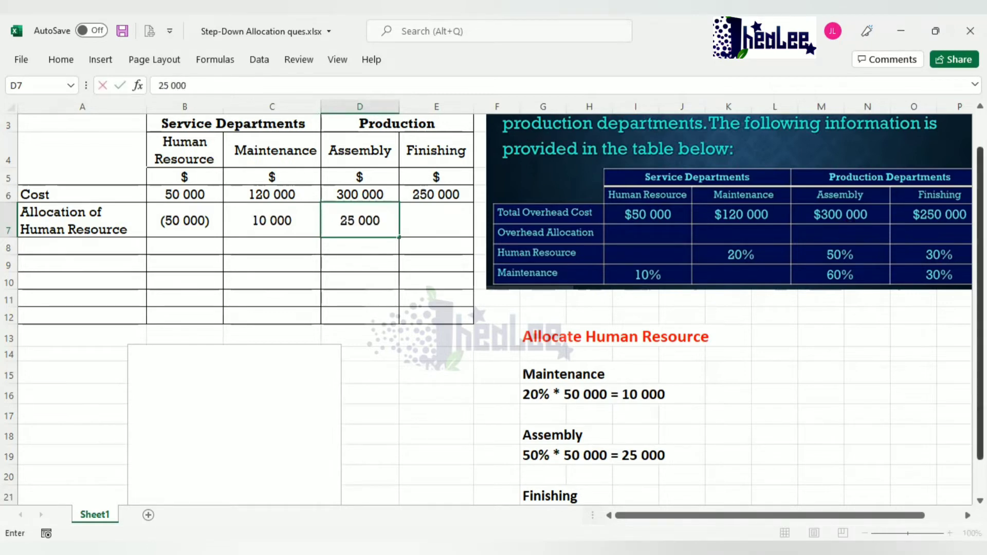
{"action": "scroll", "coordinate": [670, 471], "scroll_direction": "down", "scroll_amount": 1}
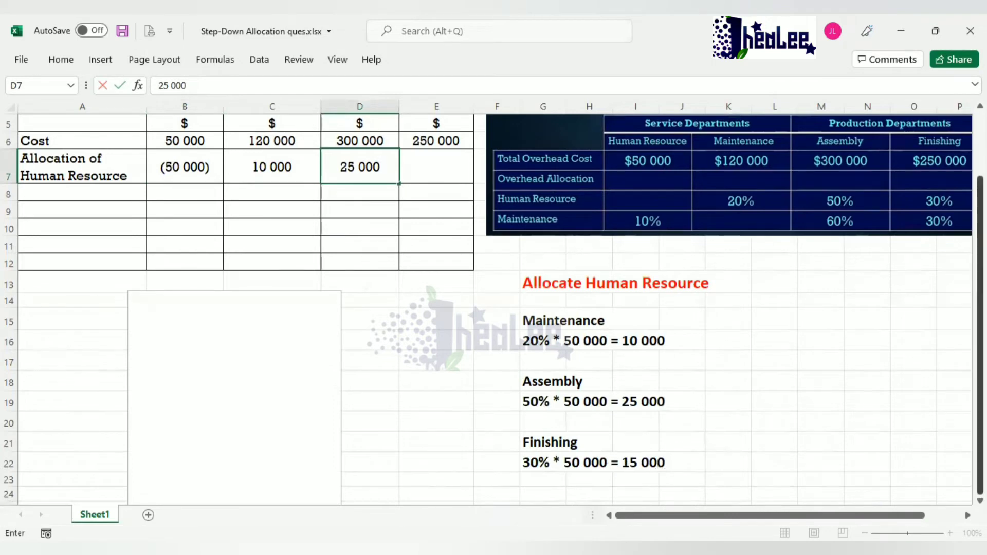
{"action": "scroll", "coordinate": [445, 291], "scroll_direction": "up", "scroll_amount": 1}
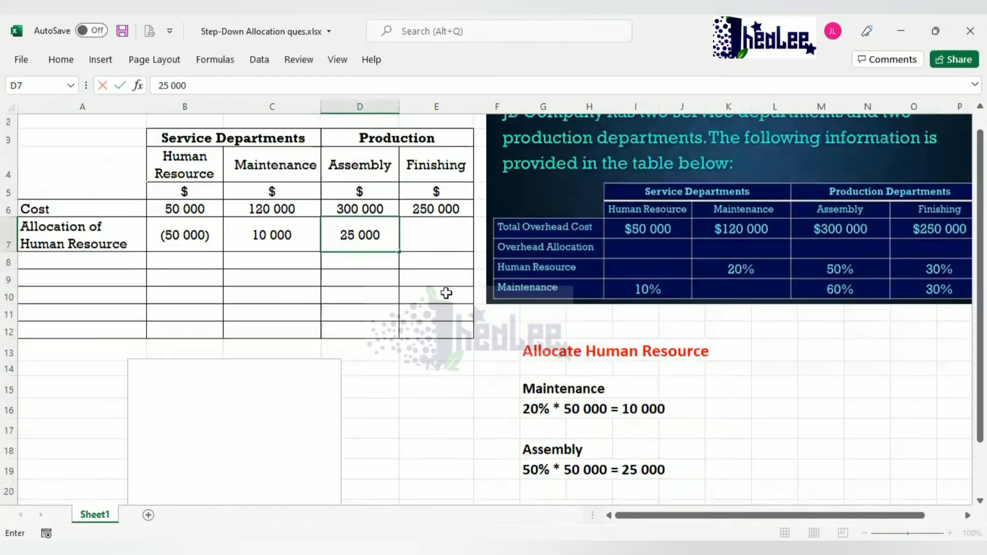
{"action": "left_click", "coordinate": [432, 237]}
{"action": "type", "text": "15 000"}
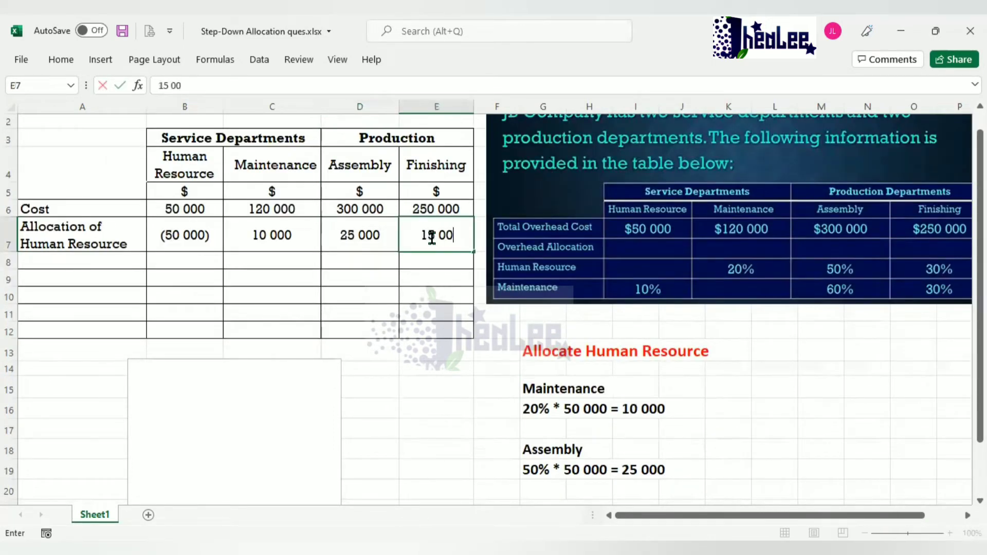
Label cell A8, below the Human Resource allocation, as "Recalculate Costs".
{"action": "left_click", "coordinate": [280, 264]}
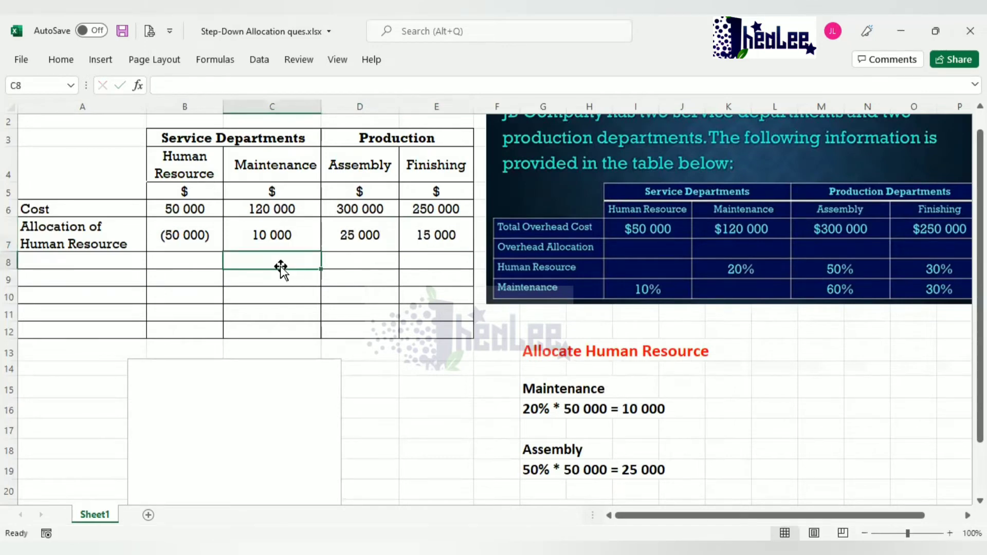
{"action": "left_click", "coordinate": [115, 261]}
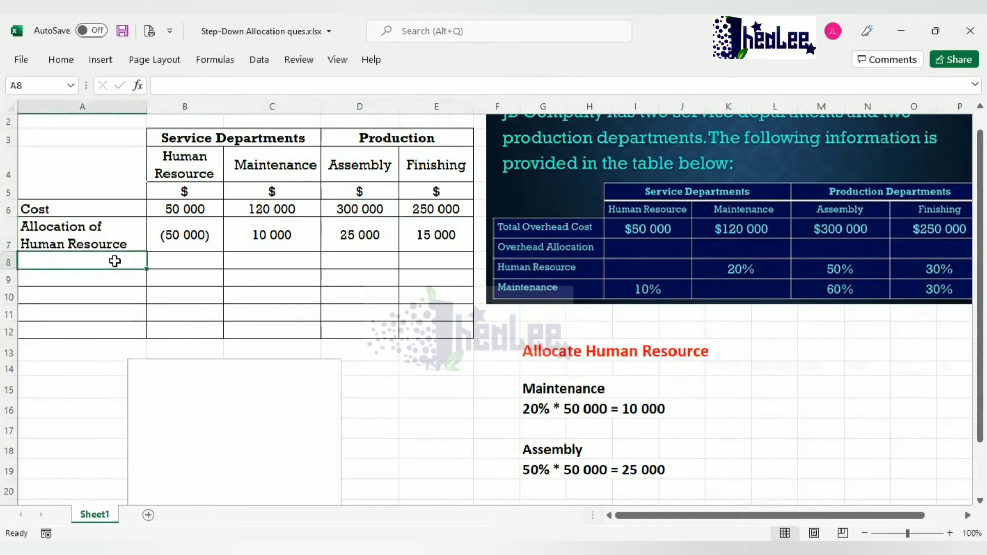
{"action": "type", "text": "Recal"}
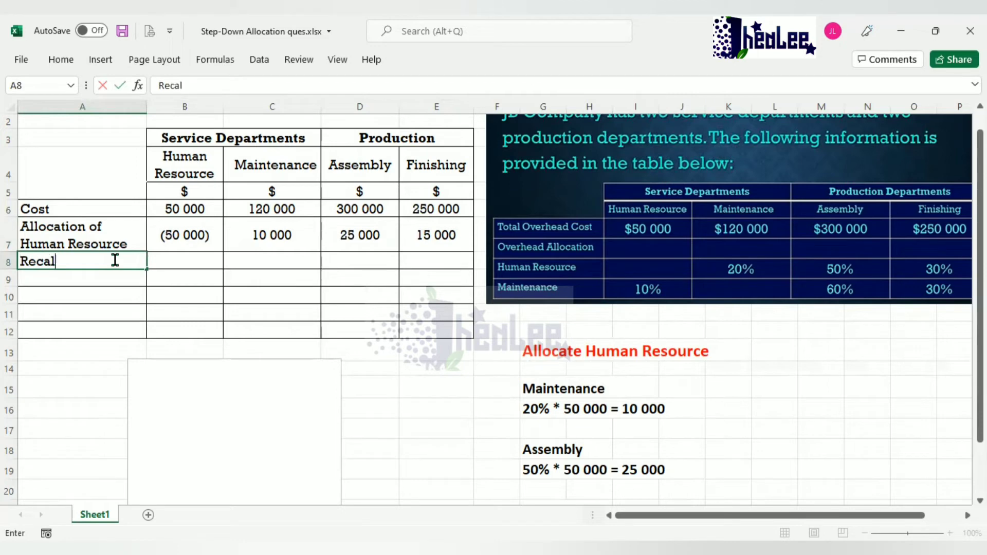
{"action": "type", "text": "culate Costs"}
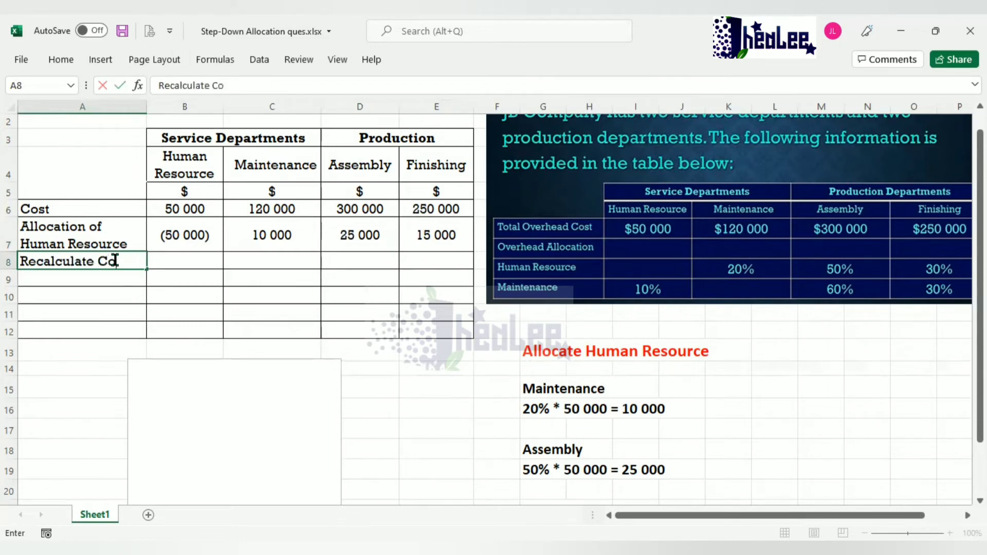
Fill in the Recalculate Costs row with 0 for Human Resource, 130 000 for Maintenance, 325 000 for Assembly and 265 000 for Finishing.
{"action": "left_click", "coordinate": [176, 257]}
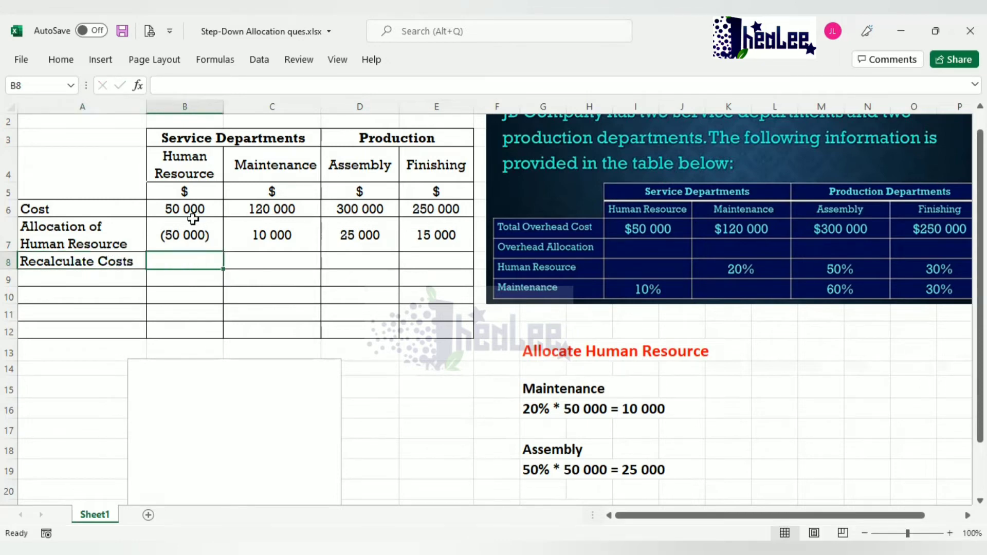
{"action": "type", "text": "0"}
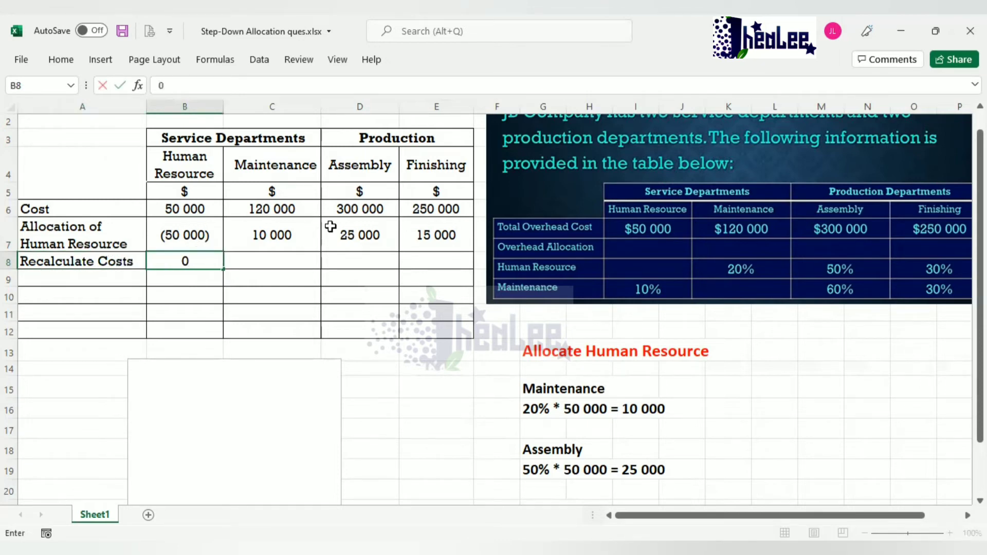
{"action": "left_click", "coordinate": [288, 263]}
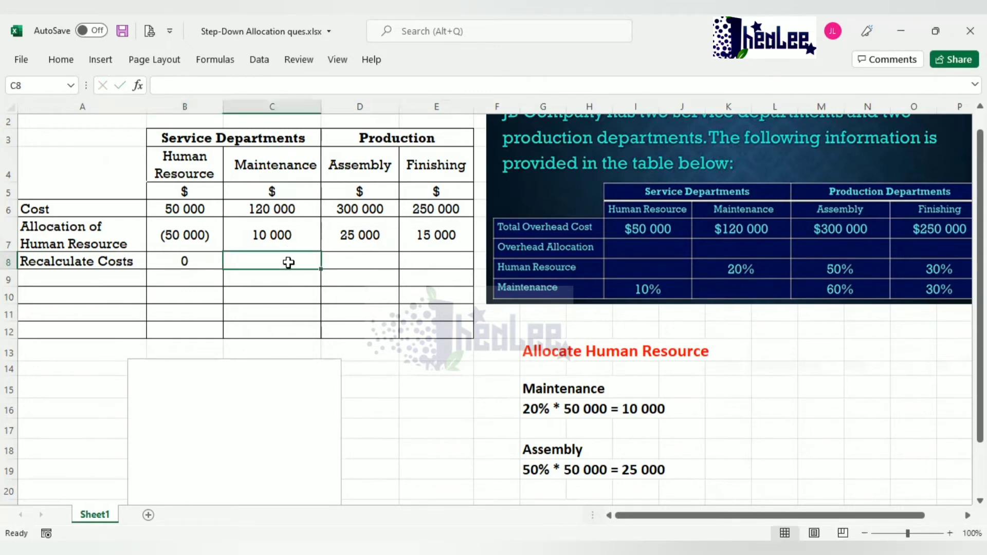
{"action": "type", "text": "130 00"}
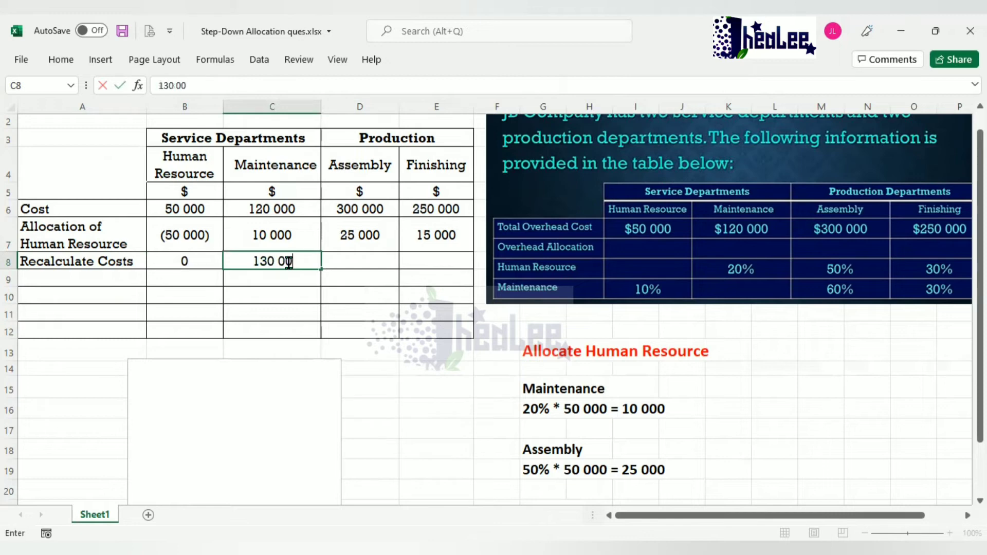
{"action": "type", "text": "0"}
{"action": "left_click", "coordinate": [370, 262]}
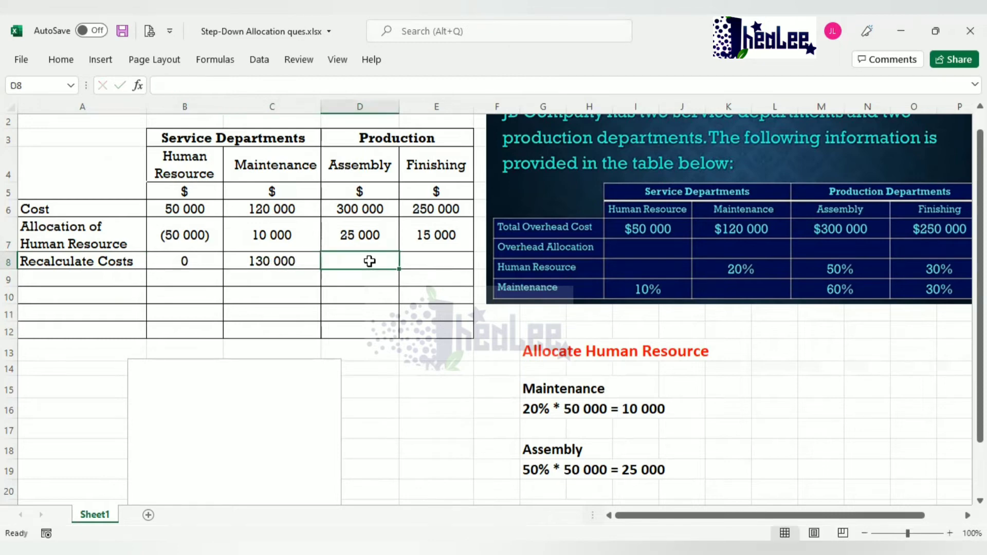
{"action": "type", "text": "325 000"}
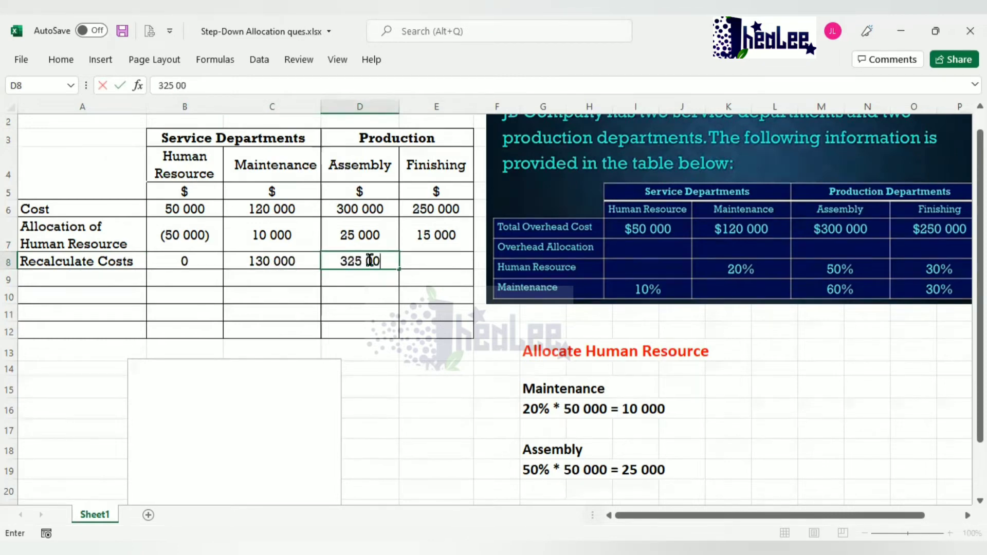
{"action": "left_click", "coordinate": [462, 262]}
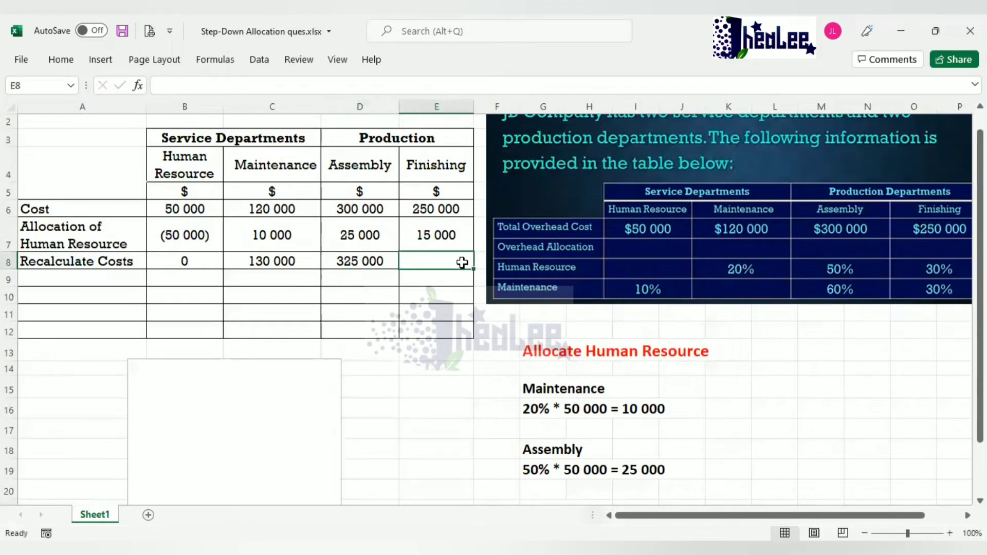
{"action": "type", "text": "265"}
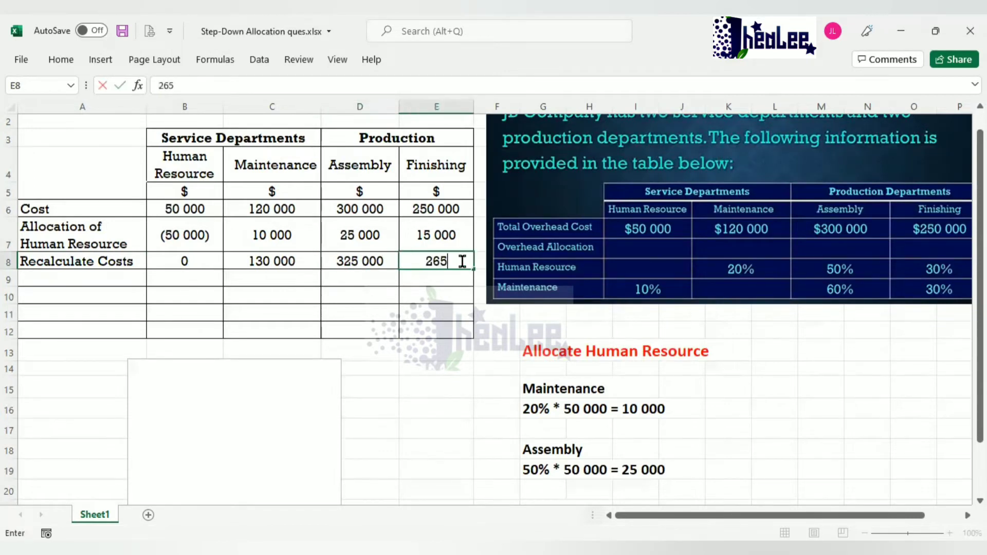
{"action": "type", "text": " 000"}
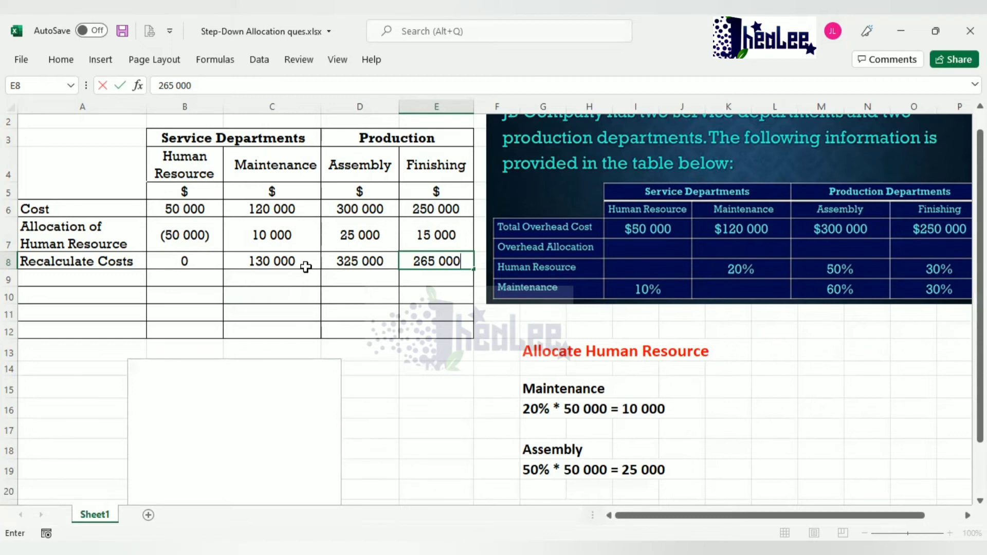
Label cell A9, below Recalculate Costs, as "Allocation of Maintenance".
{"action": "left_click", "coordinate": [99, 279]}
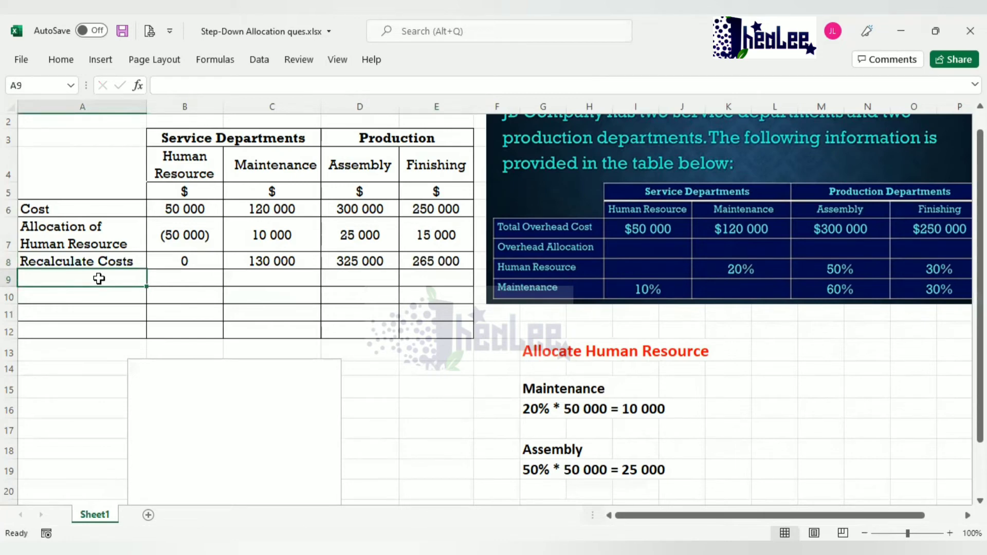
{"action": "double_click", "coordinate": [99, 279]}
{"action": "type", "text": "Allocation of Human Resource"}
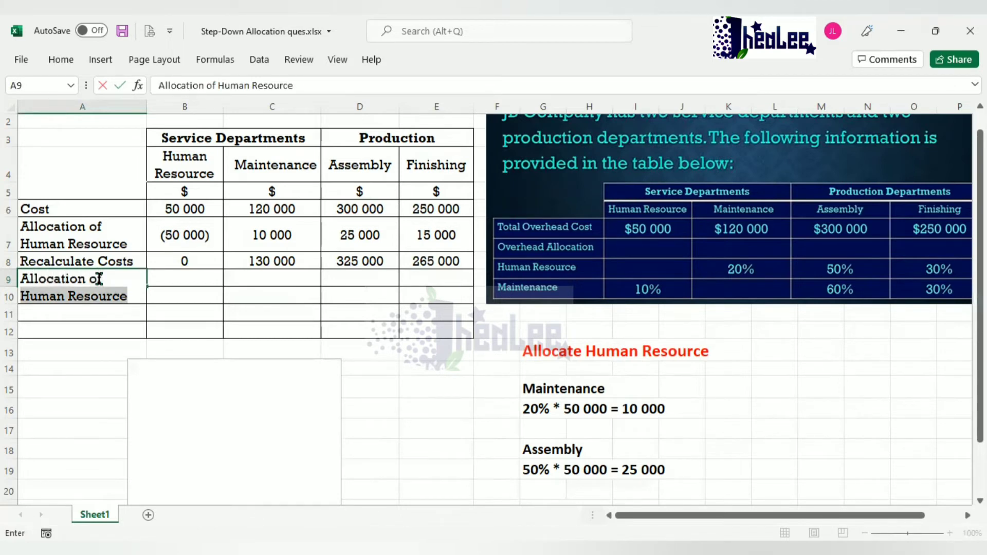
{"action": "type", "text": "Mainte"}
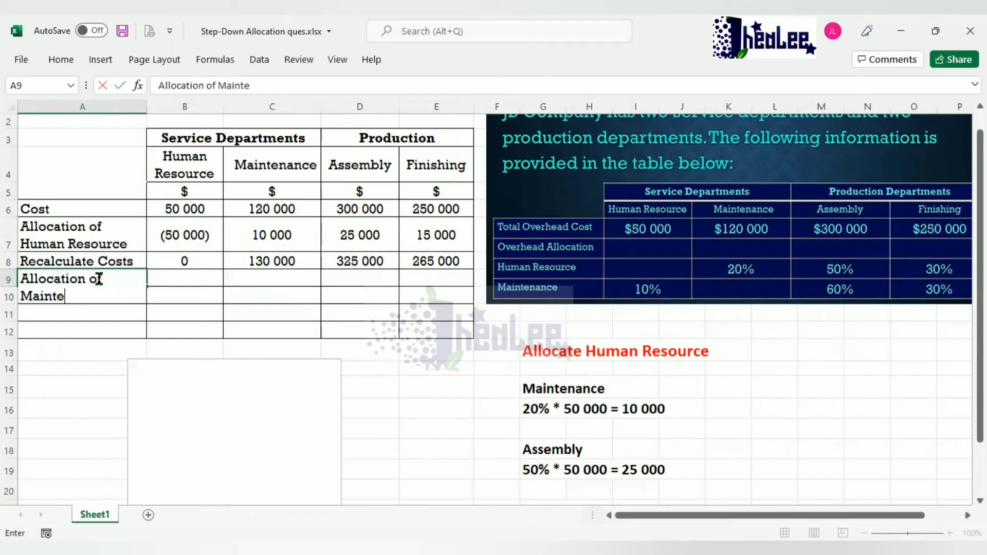
{"action": "type", "text": "nance"}
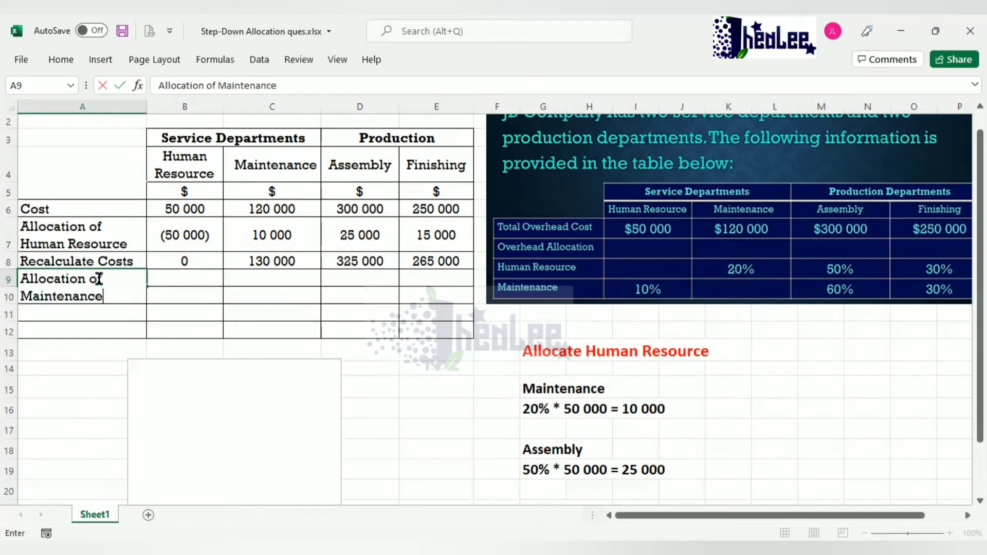
{"action": "left_click", "coordinate": [203, 288]}
Enter (130 000) for the Maintenance department in the Allocation of Maintenance row.
{"action": "left_click", "coordinate": [260, 289]}
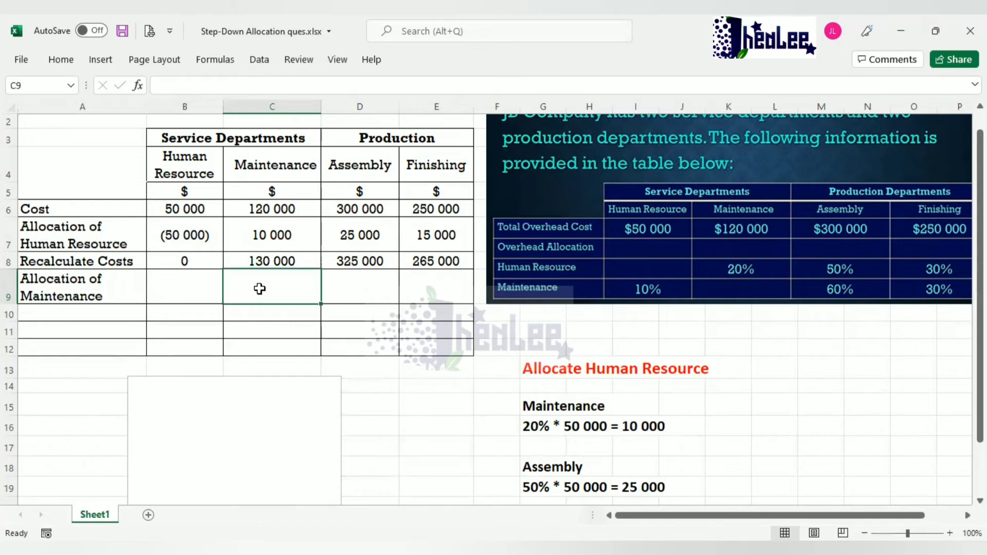
{"action": "type", "text": "("}
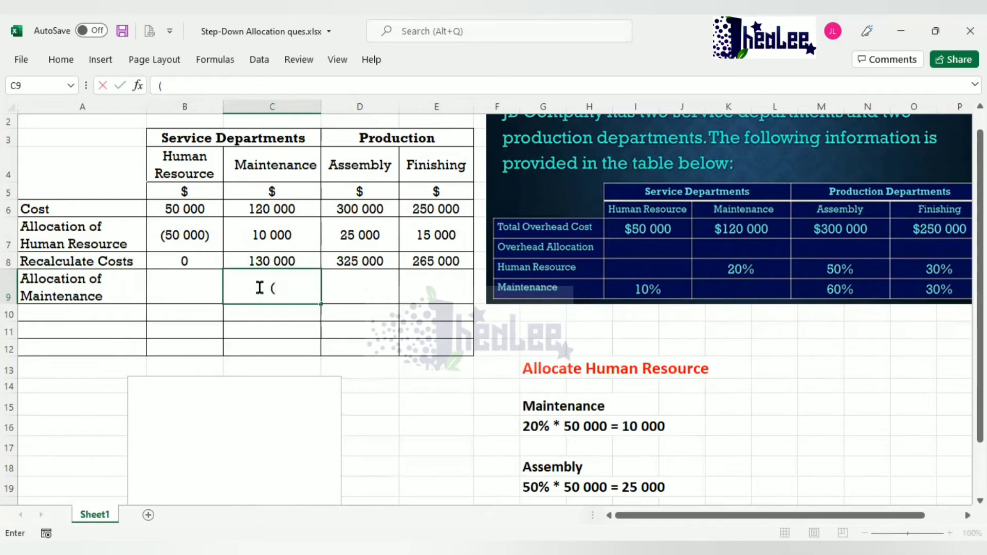
{"action": "type", "text": "130 000"}
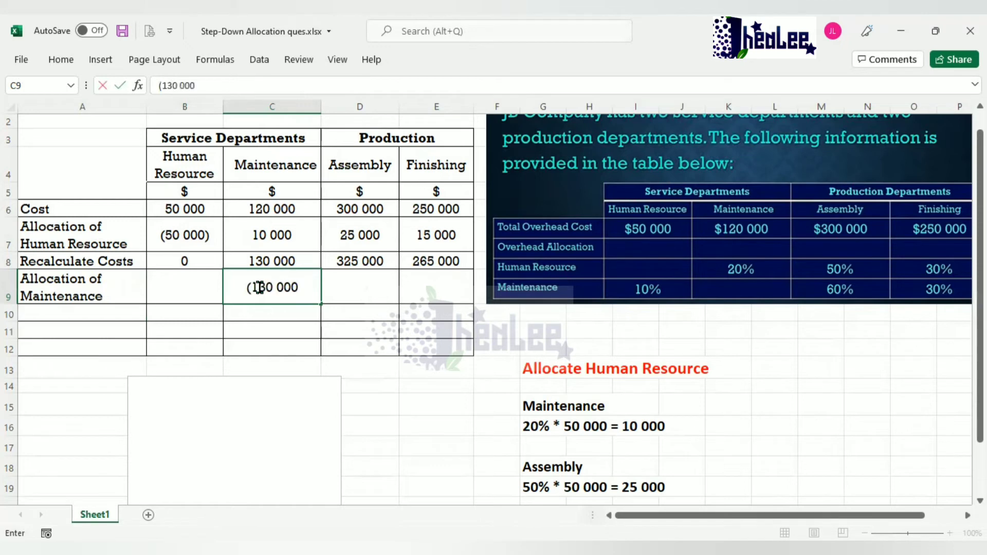
{"action": "type", "text": ")"}
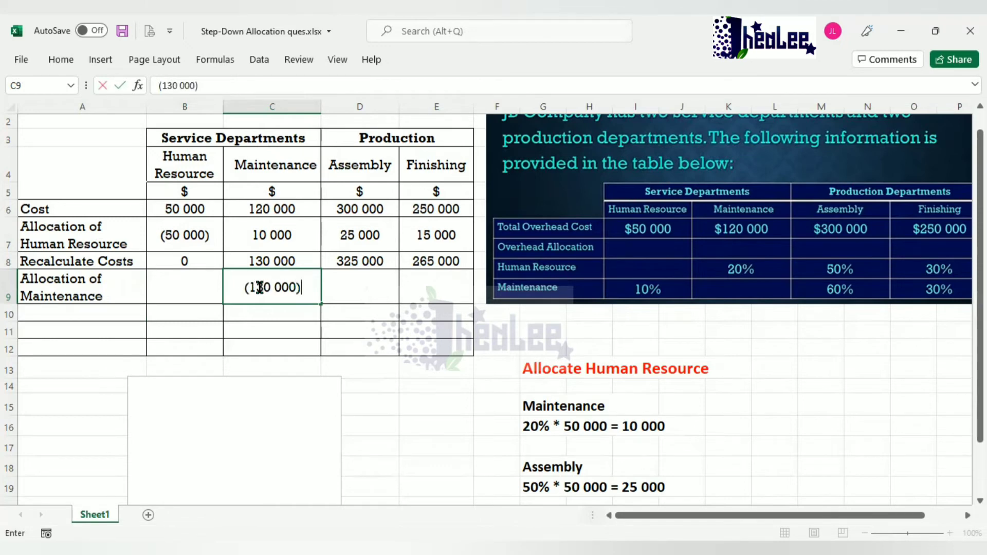
{"action": "left_click", "coordinate": [372, 299]}
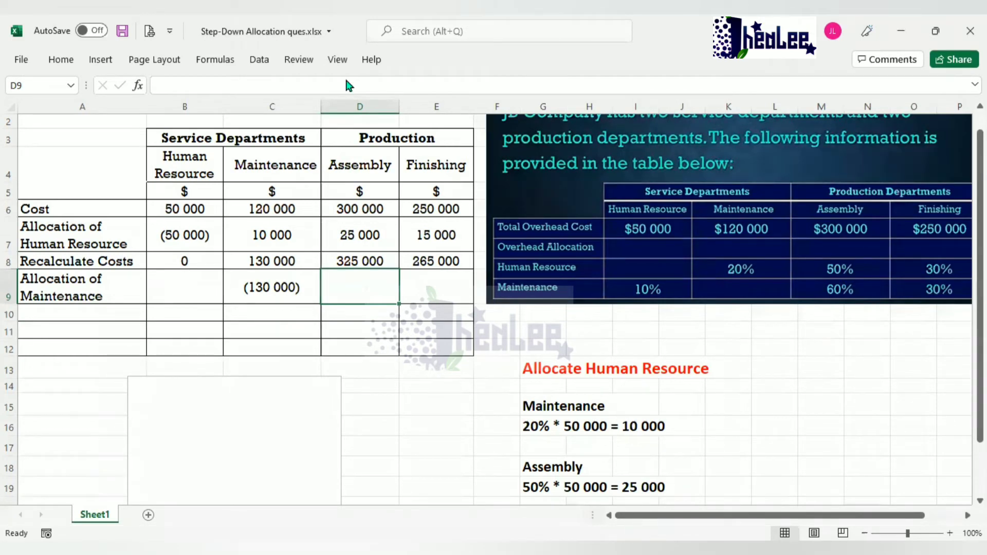
Snip the 60% and 30% Maintenance percentages in the question table and remove the white box covering the workings below the allocation table.
{"action": "key", "text": "super+shift+s"}
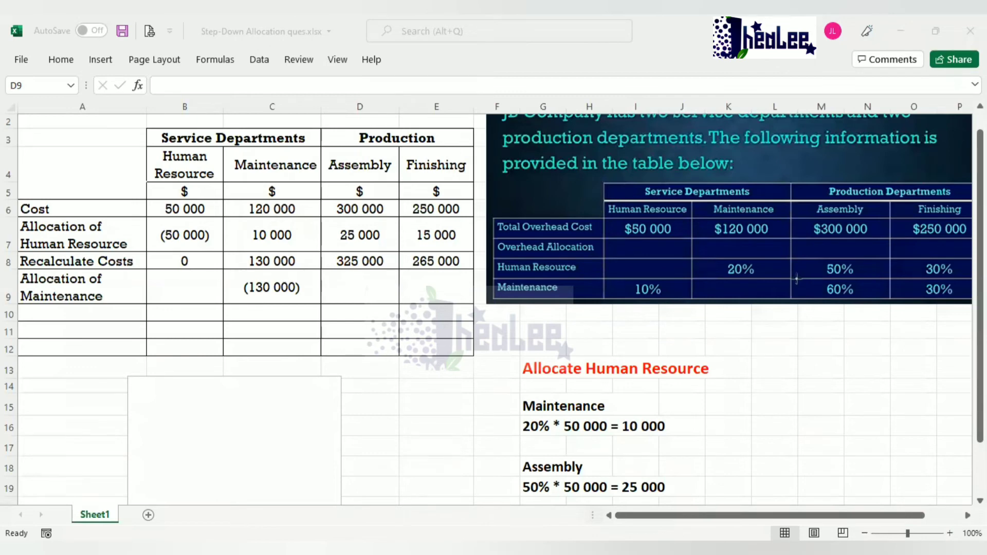
{"action": "left_click_drag", "start_coordinate": [796, 280], "coordinate": [967, 304]}
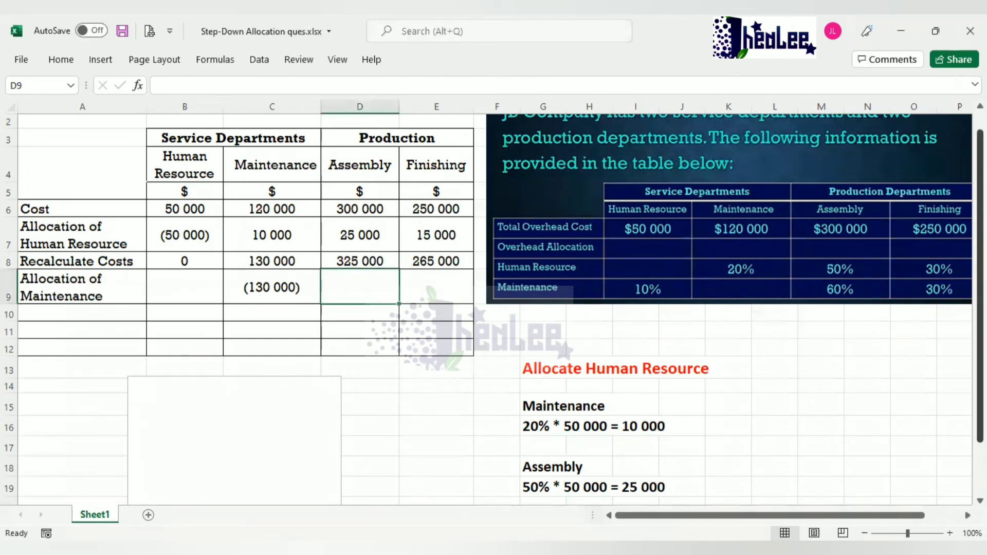
{"action": "scroll", "coordinate": [298, 322], "scroll_direction": "down", "scroll_amount": 1}
{"action": "left_click", "coordinate": [292, 322]}
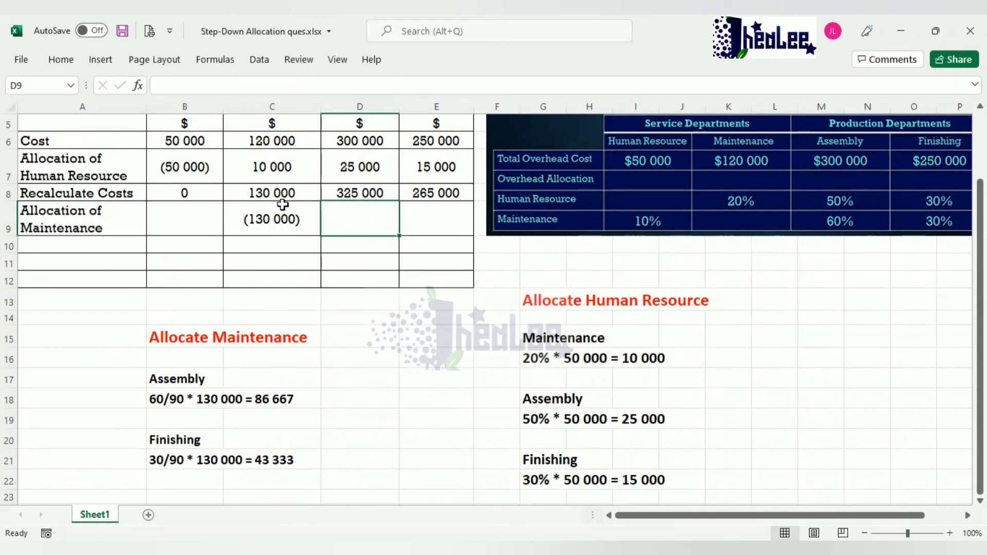
Fill in the Allocation of Maintenance row with 86 667 for Assembly and 43 333 for Finishing.
{"action": "left_click", "coordinate": [359, 220]}
{"action": "type", "text": "86 "}
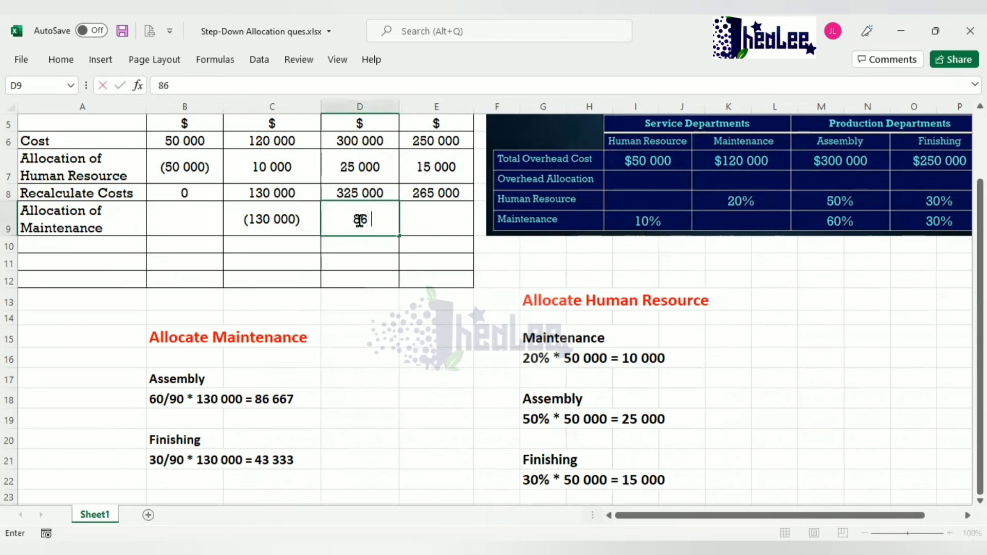
{"action": "type", "text": "667"}
{"action": "left_click", "coordinate": [307, 427]}
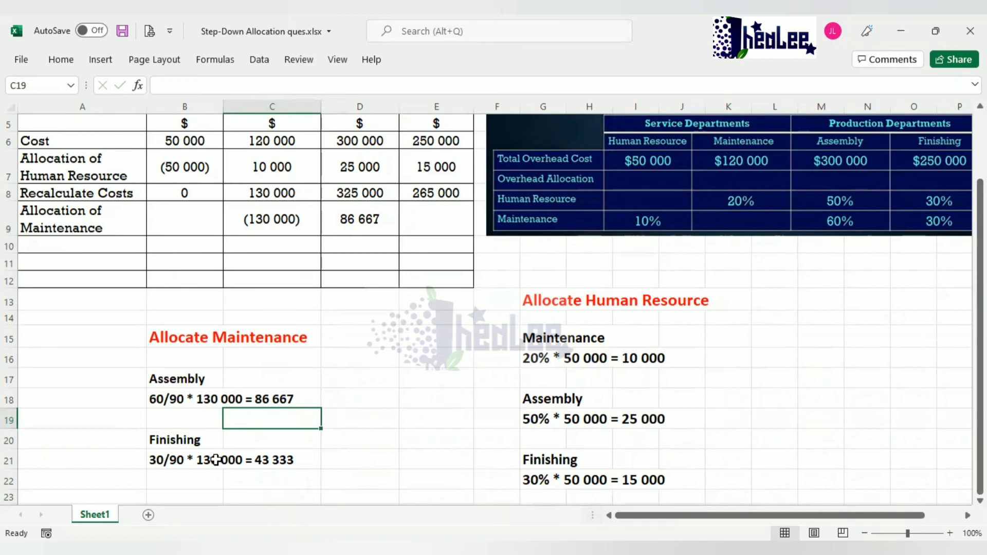
{"action": "left_click", "coordinate": [449, 222]}
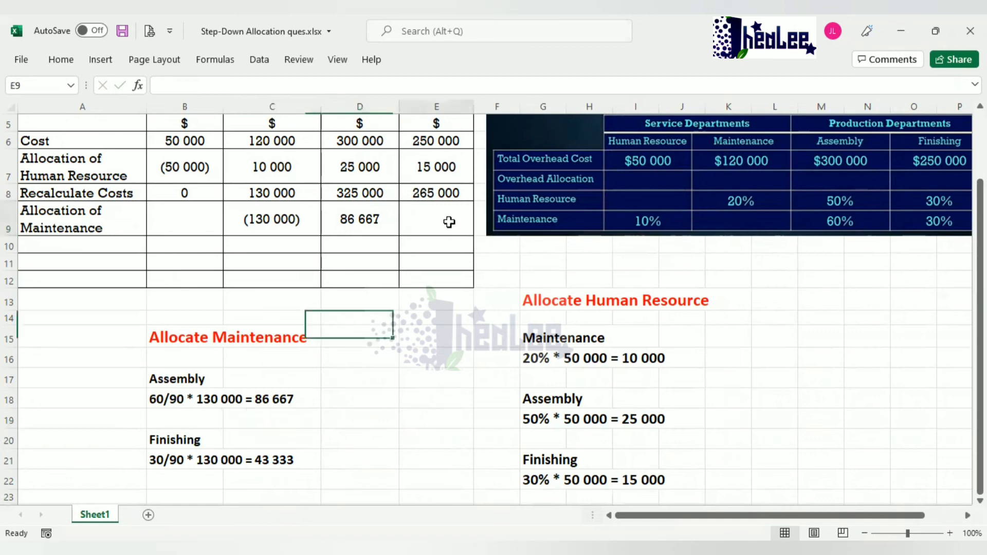
{"action": "type", "text": "43"}
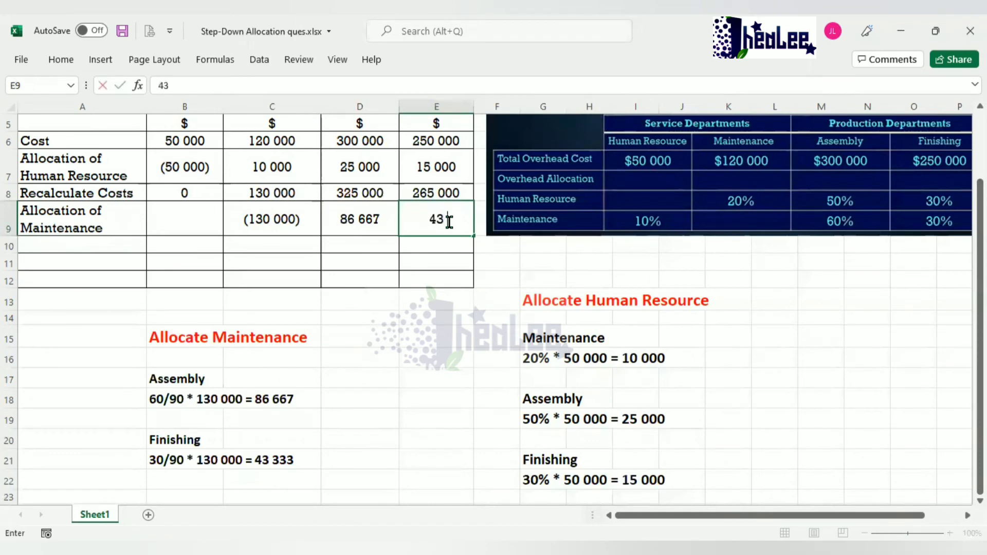
{"action": "type", "text": " 333"}
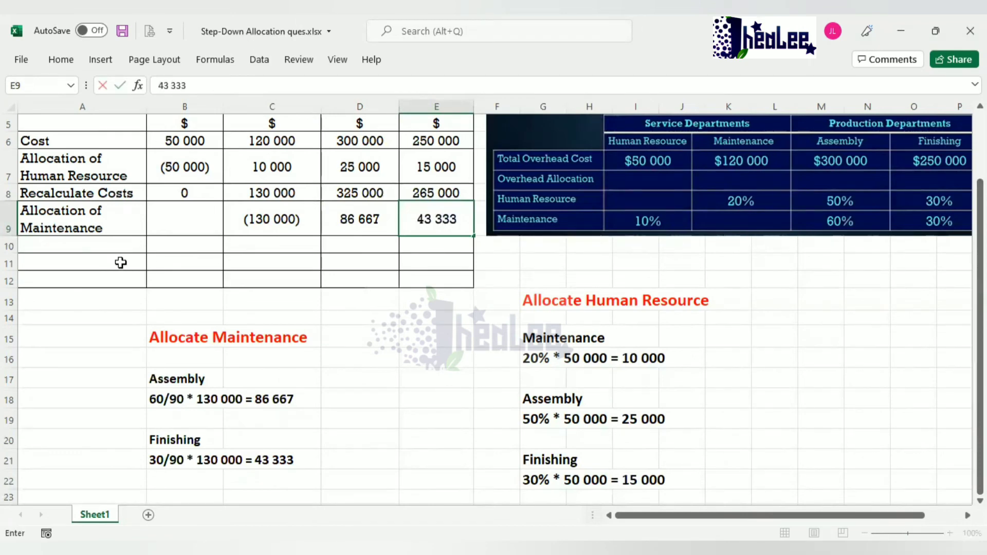
Label cell A10, below Allocation of Maintenance, as "Recalculate Costs".
{"action": "left_click", "coordinate": [105, 244]}
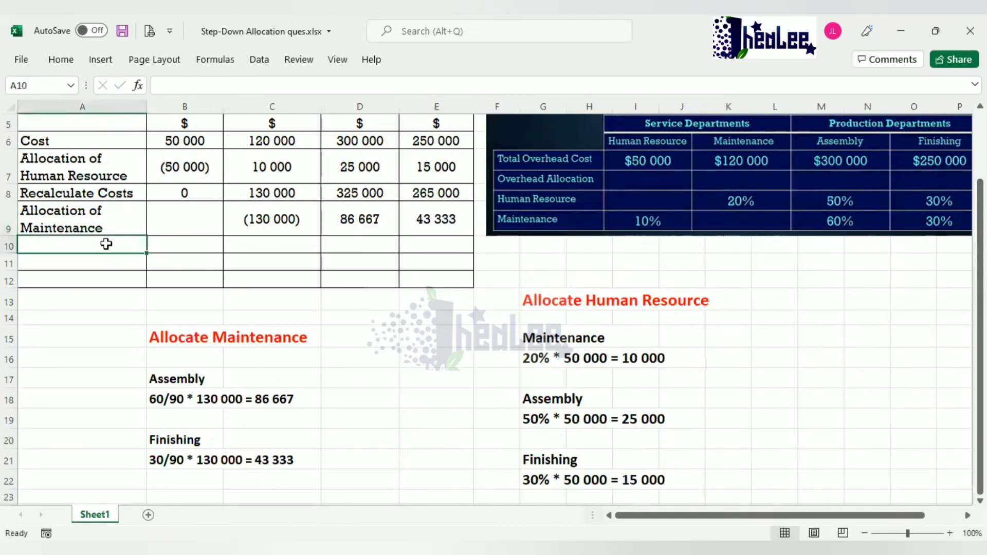
{"action": "type", "text": "Recalculate Costs"}
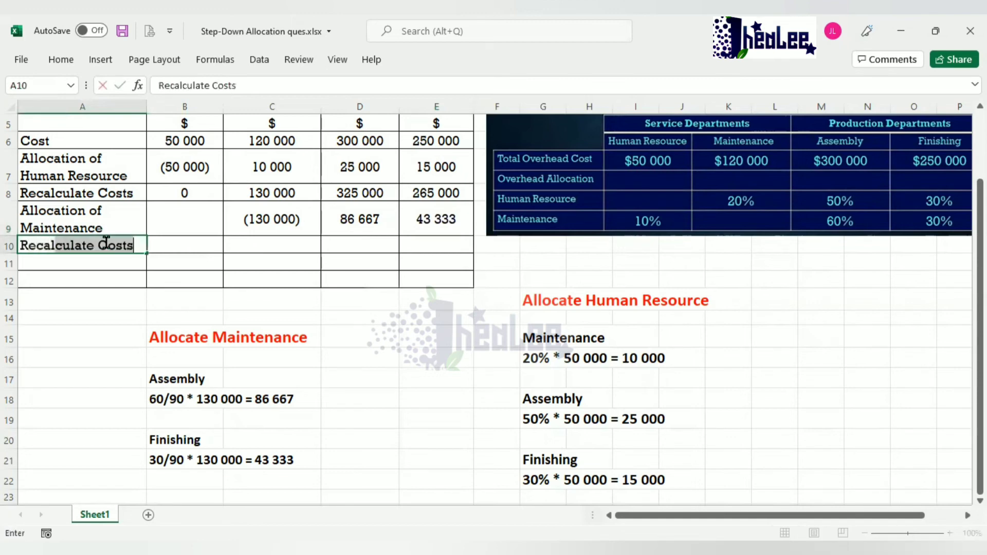
{"action": "type", "text": "a"}
{"action": "type", "text": "ate Co"}
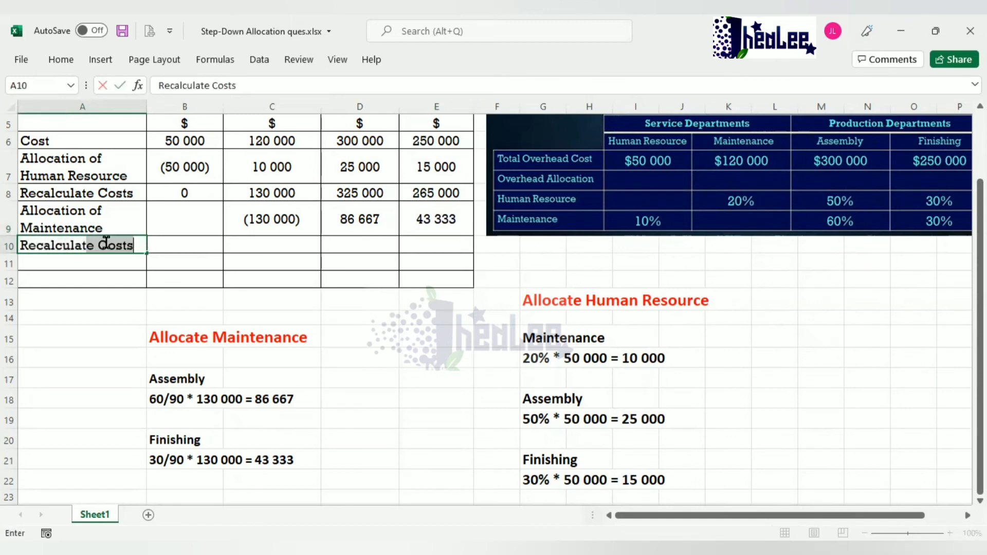
{"action": "type", "text": "sts"}
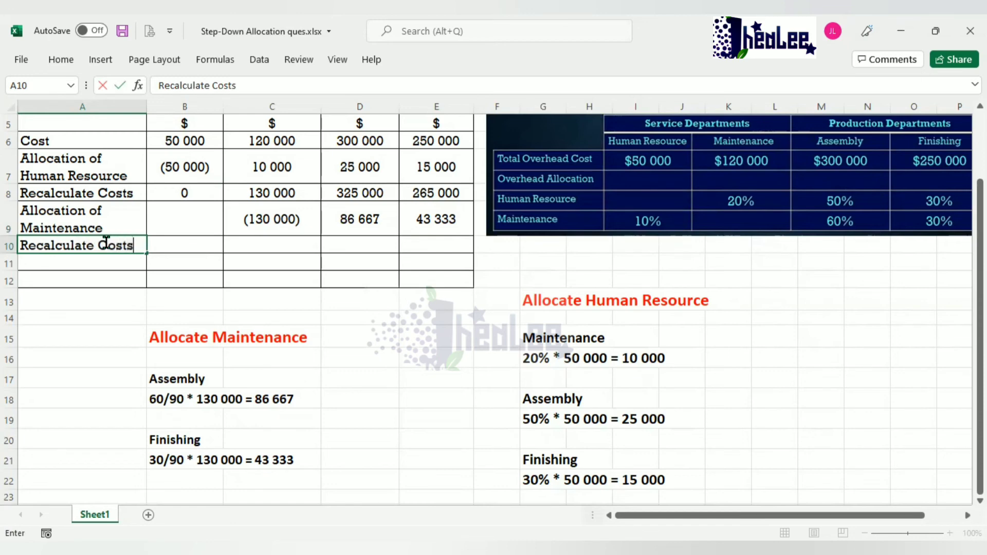
Fill in the second Recalculate Costs row with 0 for Maintenance, 411 667 for Assembly and 308 333 for Finishing.
{"action": "left_click", "coordinate": [256, 248]}
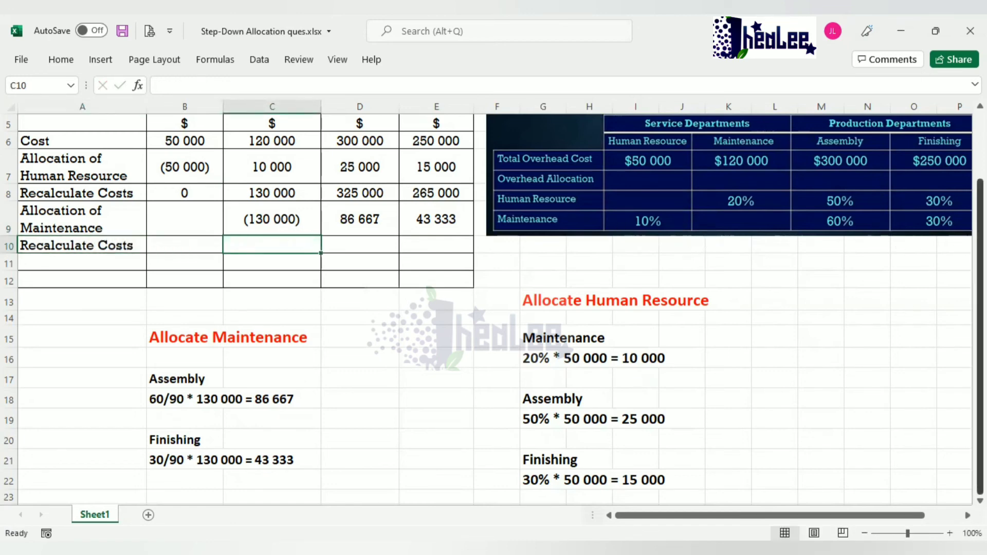
{"action": "scroll", "coordinate": [264, 267], "scroll_direction": "up", "scroll_amount": 1}
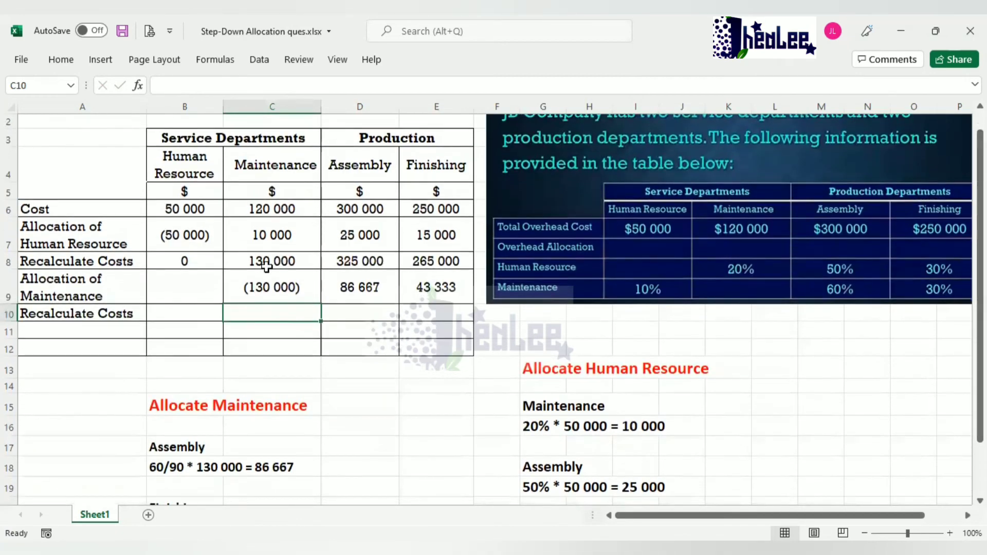
{"action": "double_click", "coordinate": [261, 316]}
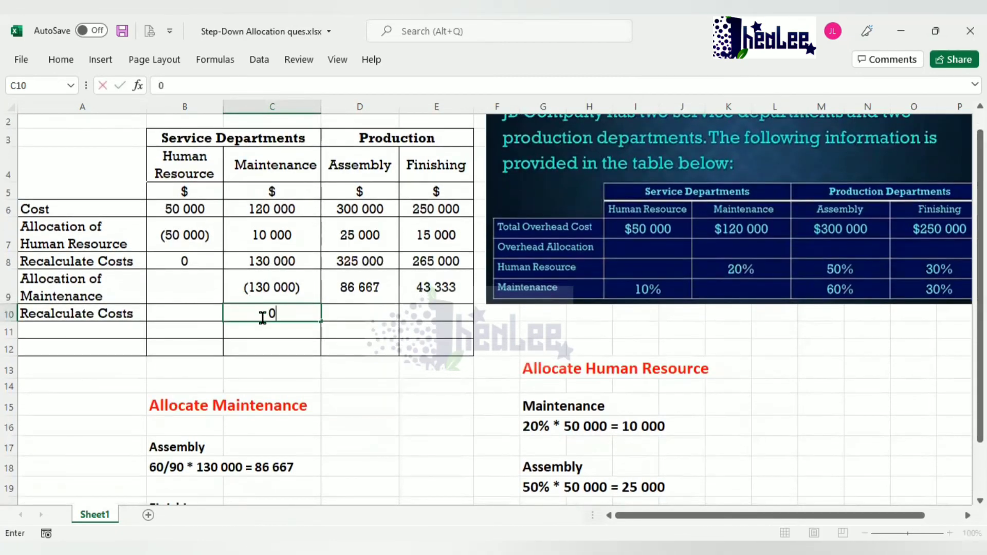
{"action": "type", "text": "0"}
{"action": "left_click", "coordinate": [358, 311]}
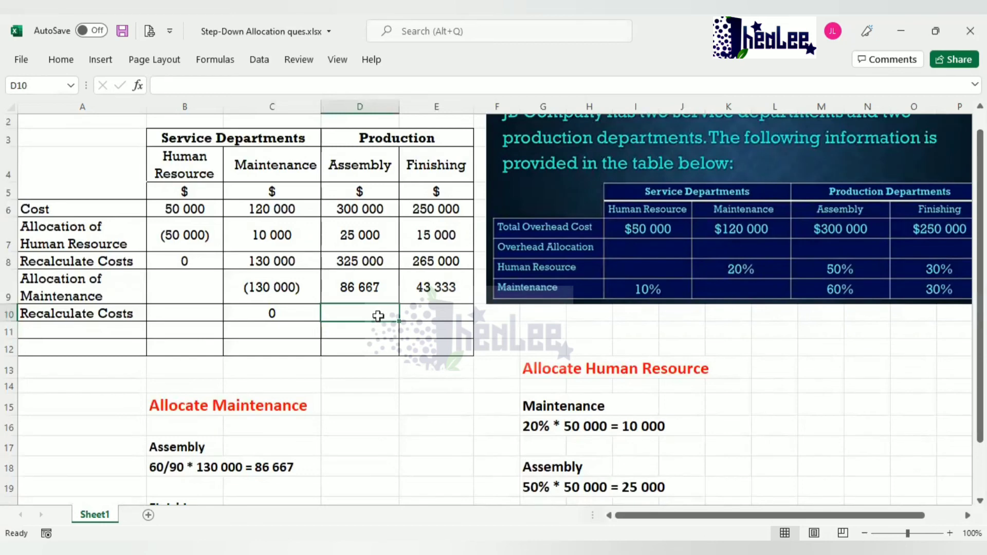
{"action": "type", "text": "4"}
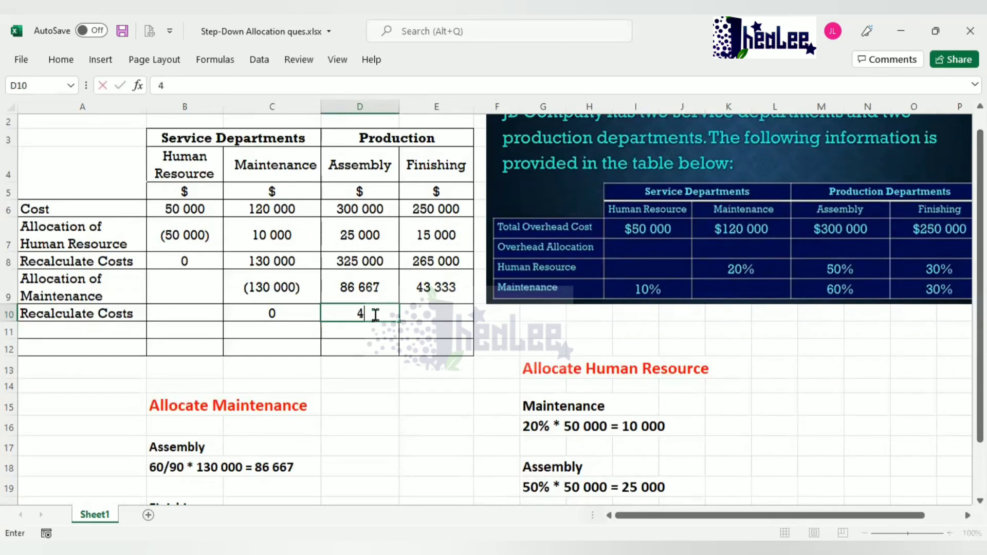
{"action": "type", "text": "11 667"}
{"action": "left_click", "coordinate": [428, 313]}
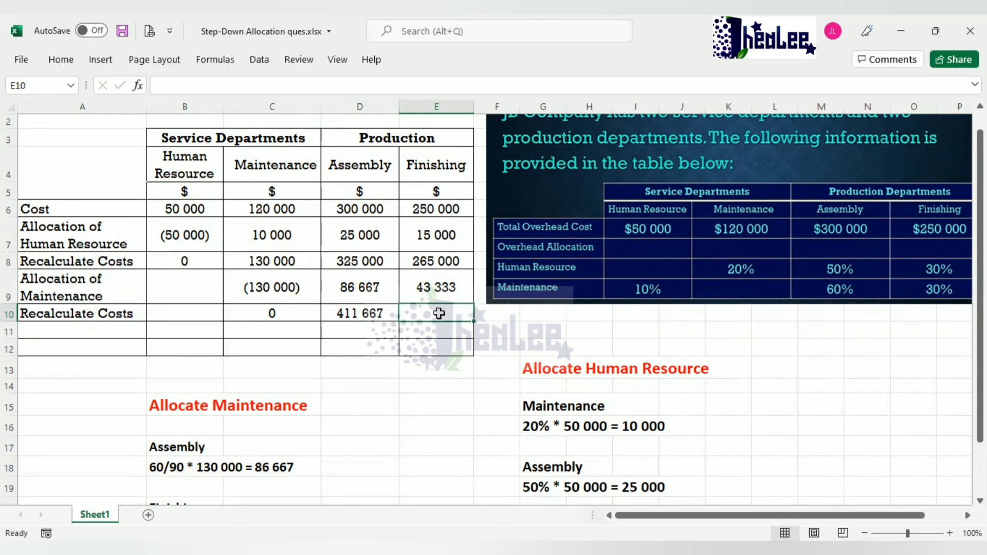
{"action": "type", "text": "308"}
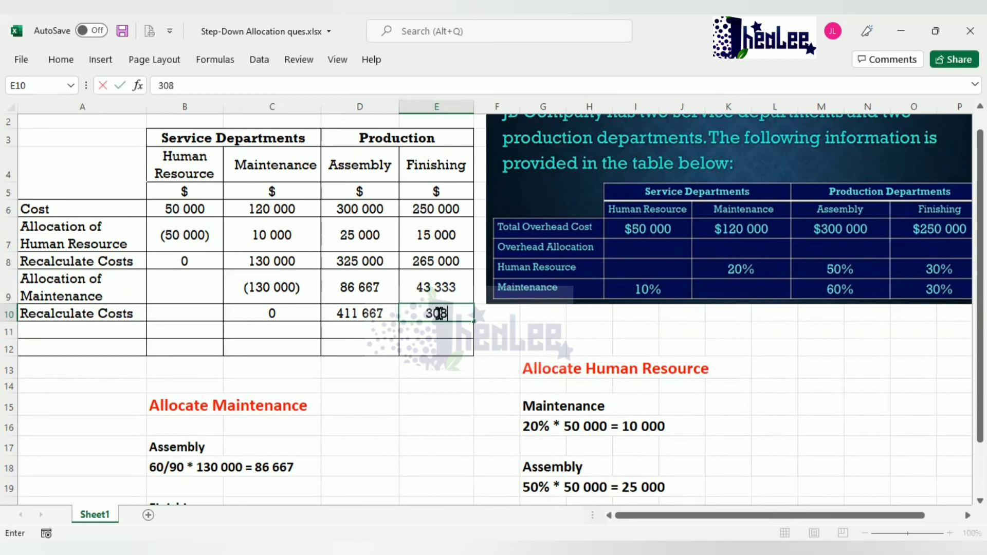
{"action": "type", "text": " 333"}
{"action": "left_click", "coordinate": [419, 347]}
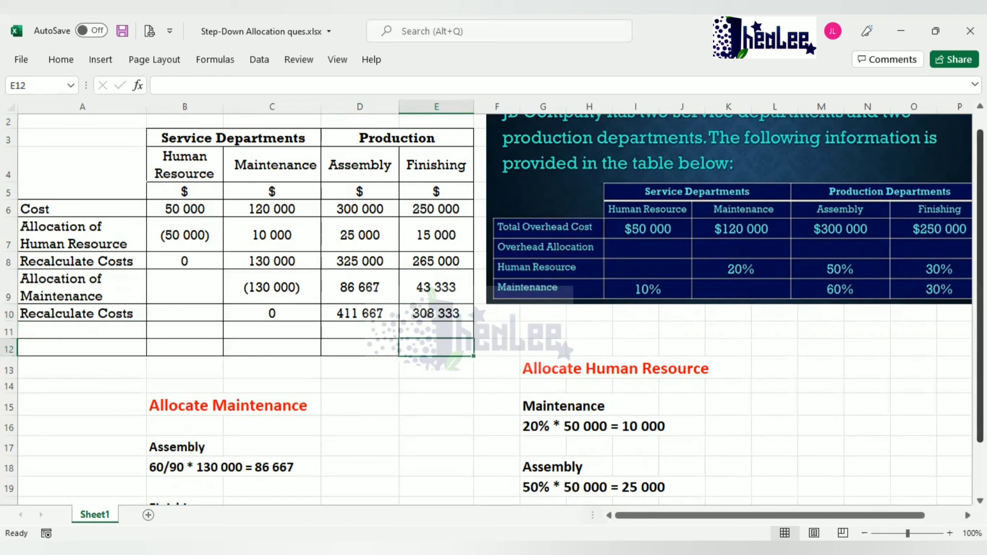
{"action": "scroll", "coordinate": [494, 278], "scroll_direction": "up", "scroll_amount": 1}
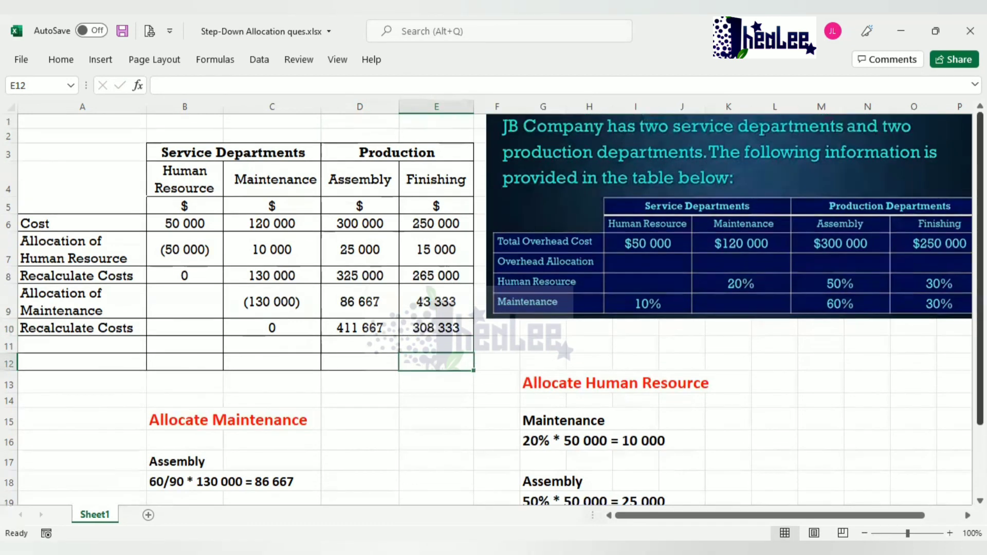